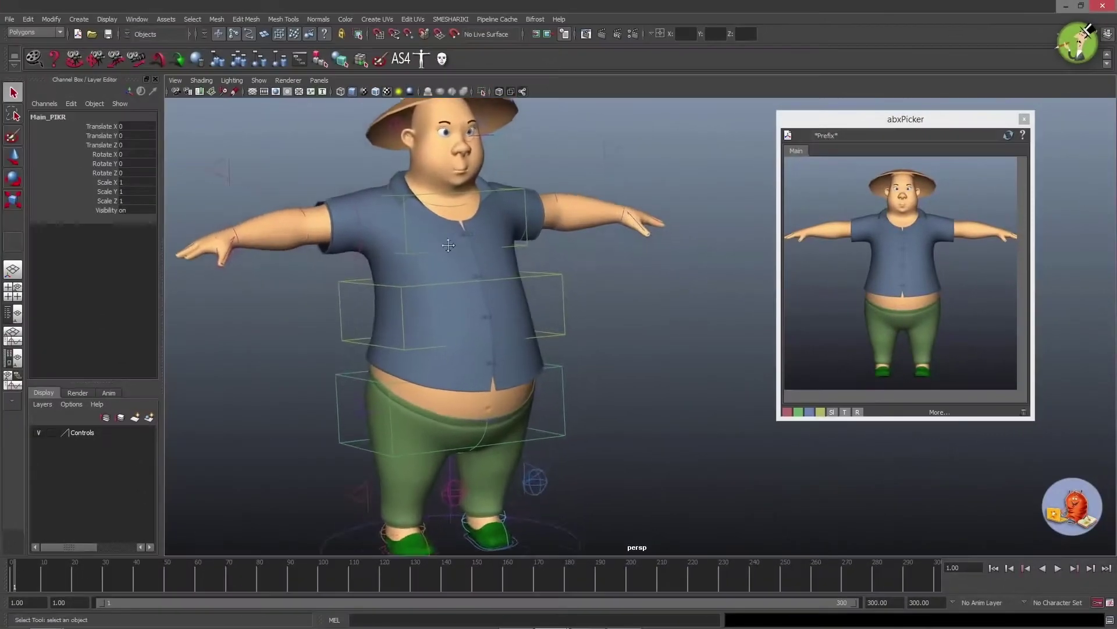
- Add a red picker button for the head control and a blue one for the neck control on the character image
scroll(464, 219, "up", 3)
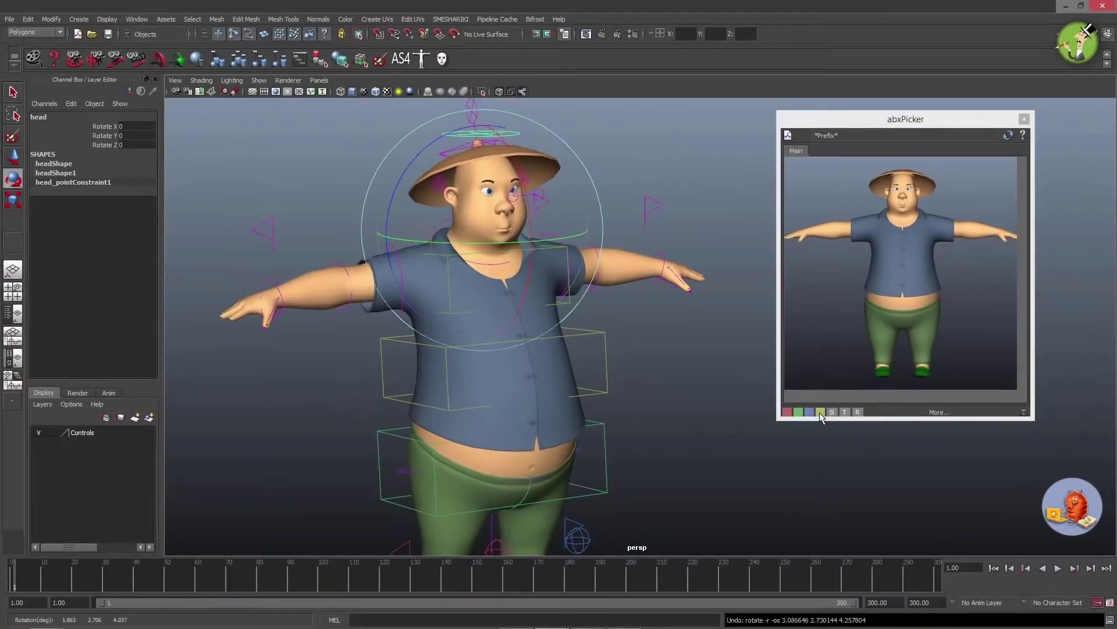
scroll(473, 265, "up", 1)
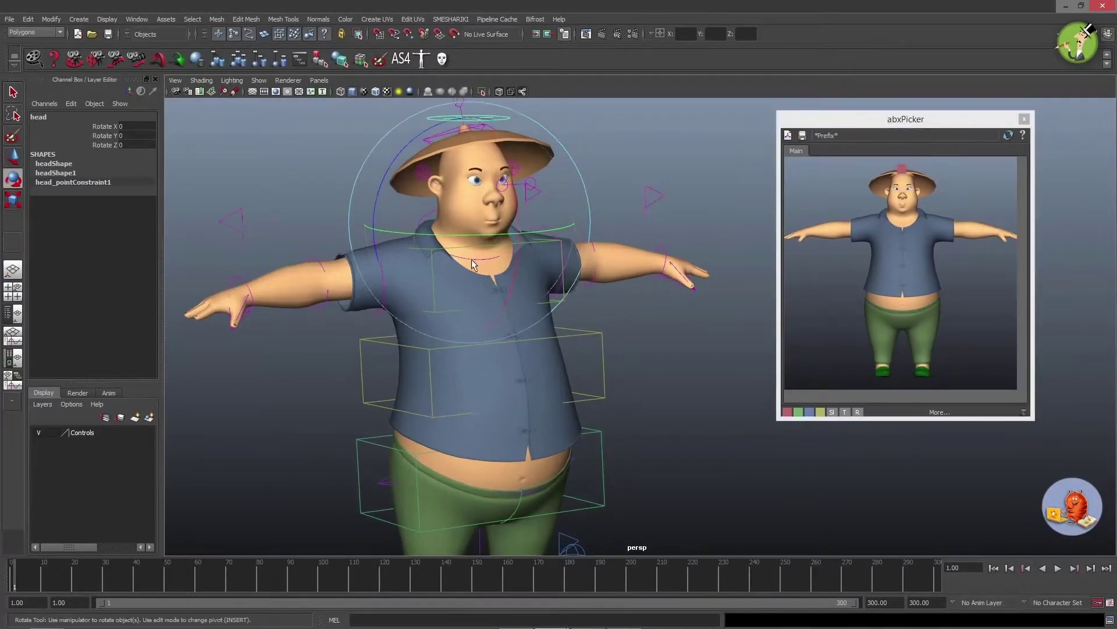
scroll(697, 302, "down", 3)
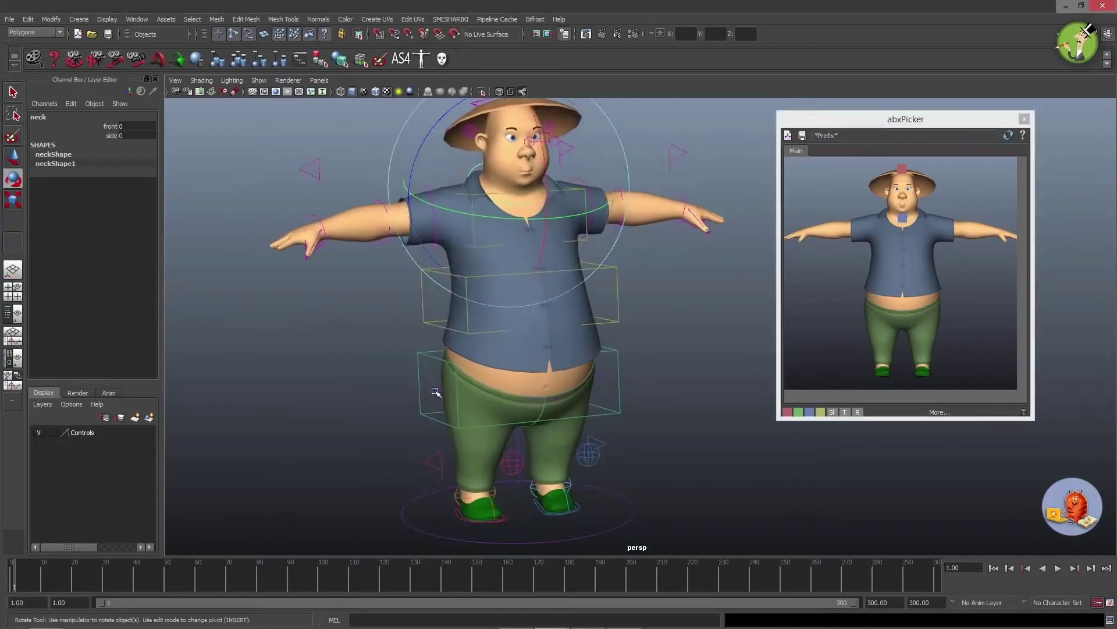
- Select the torso controls in turn and add bar-shaped picker buttons for them, including a yellow one across the pelvis
left_click(512, 361)
key("w")
scroll(512, 326, "up", 2)
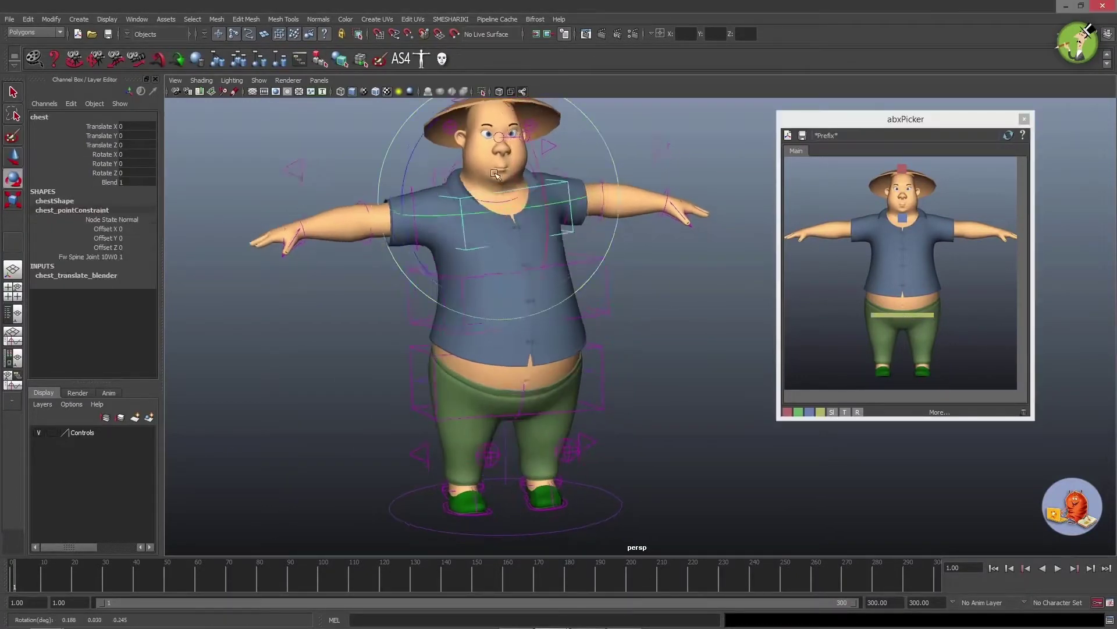
left_click(435, 359)
key("e")
scroll(430, 262, "up", 1)
left_click(429, 243)
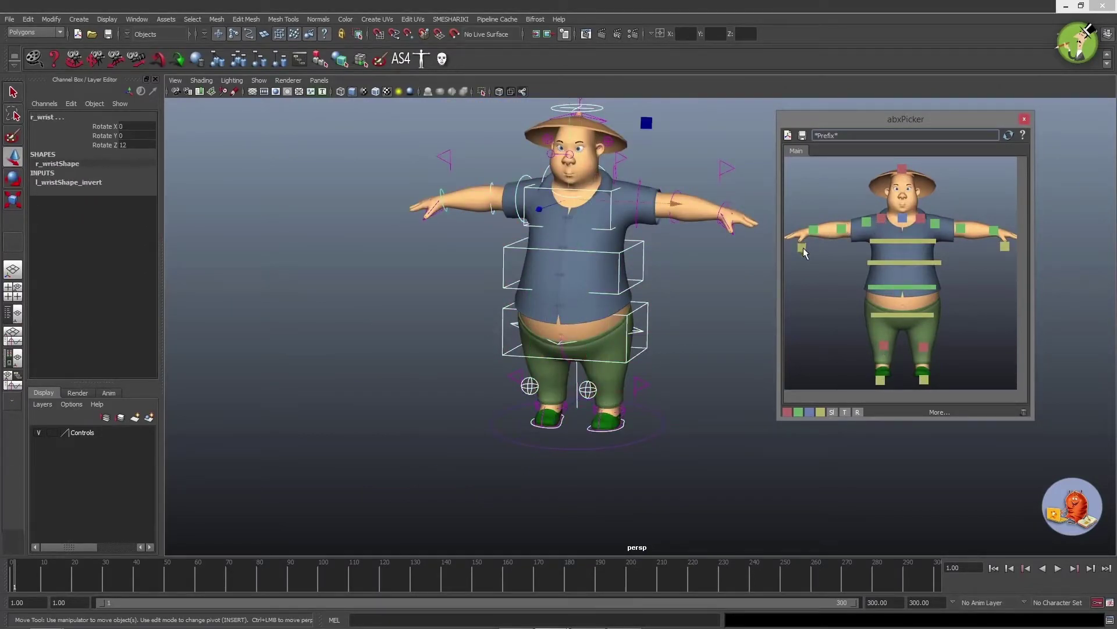
left_click(958, 229)
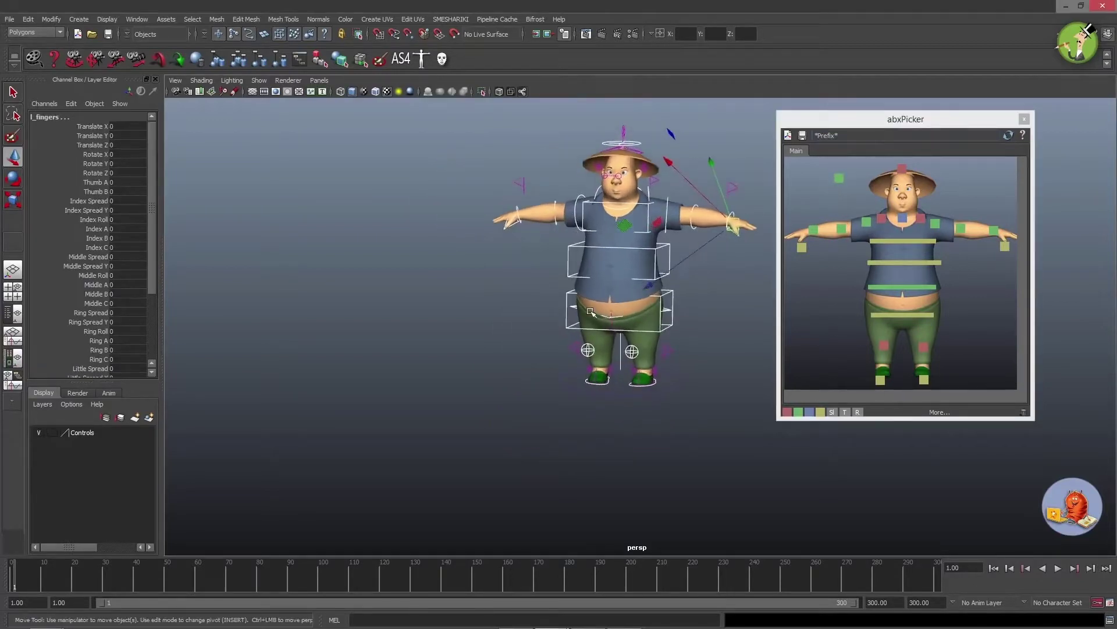
- Deselect the rig controls and create a polygon sphere on the ground beside the character
left_click(372, 192)
left_click(78, 19)
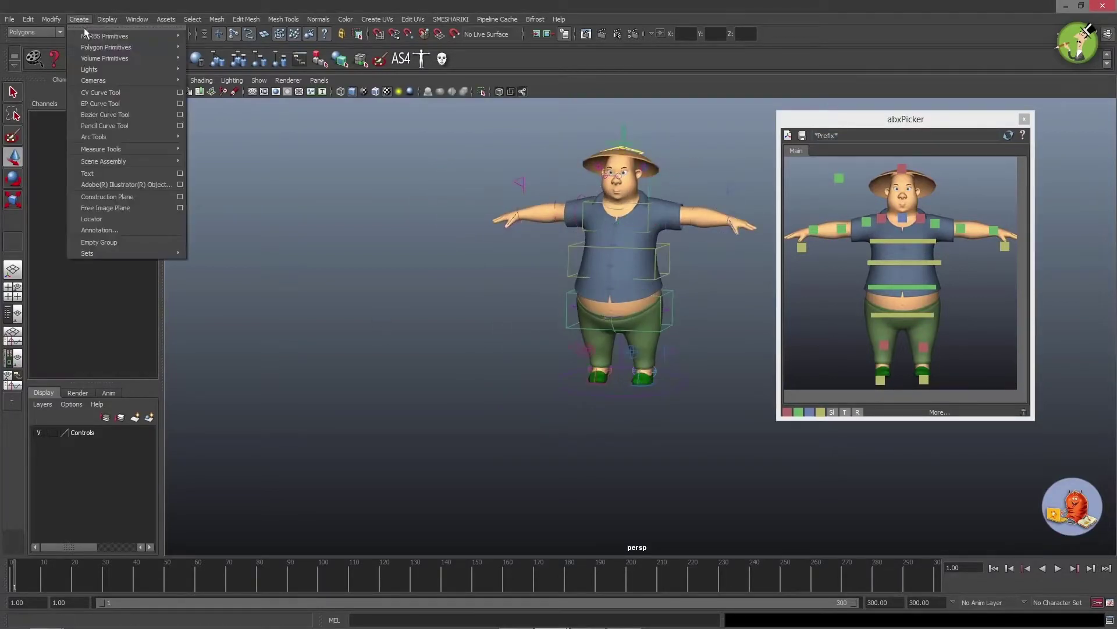
left_click(211, 54)
left_click_drag(444, 386, 467, 387)
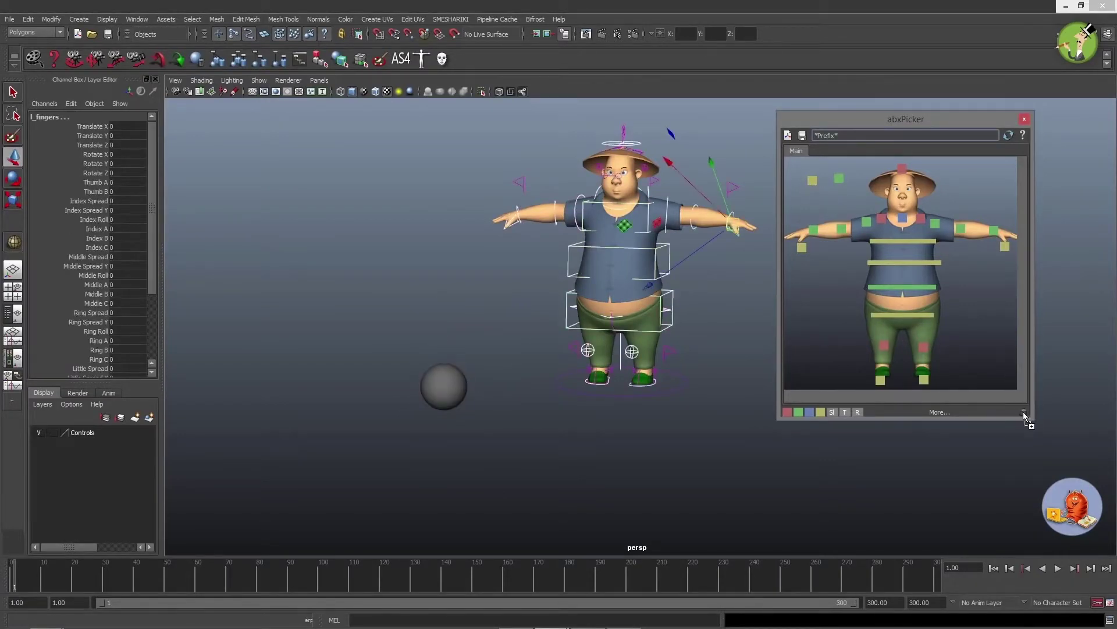
left_click(441, 383)
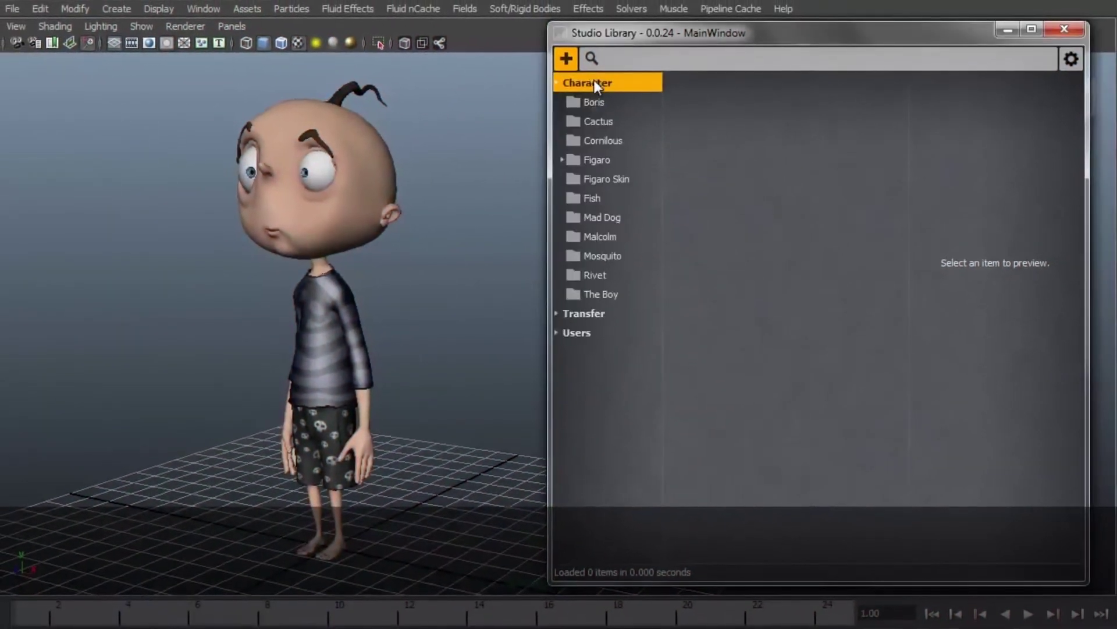
- List the contents of Figaro's hand, face and body folders together in Studio Library
double_click(606, 155)
left_click(604, 179)
left_click(603, 217)
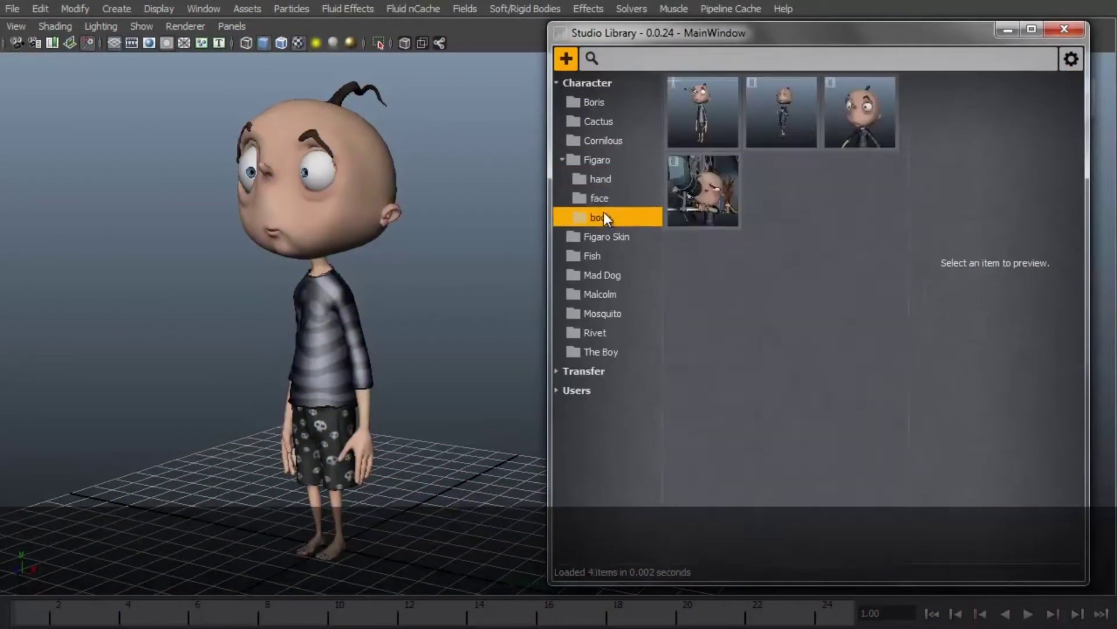
left_click(609, 180)
left_click(608, 199, "ctrl")
left_click(610, 211, "ctrl")
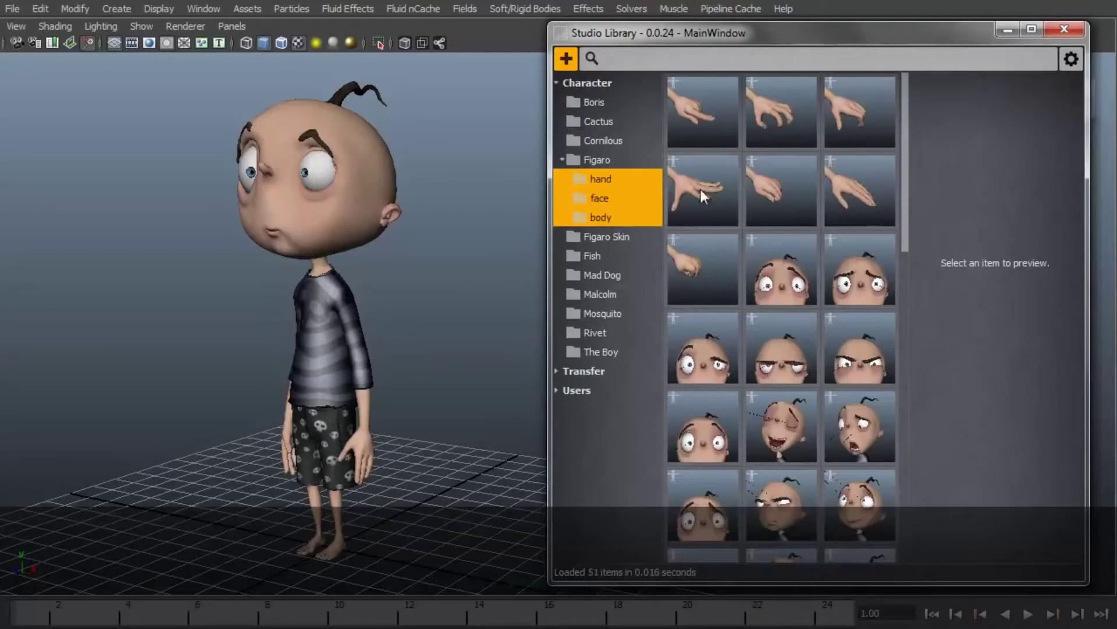
- Apply the open-mouth smile pose to the character, followed by the FIGARO_FACE_evil pose
scroll(777, 187, "down", 8)
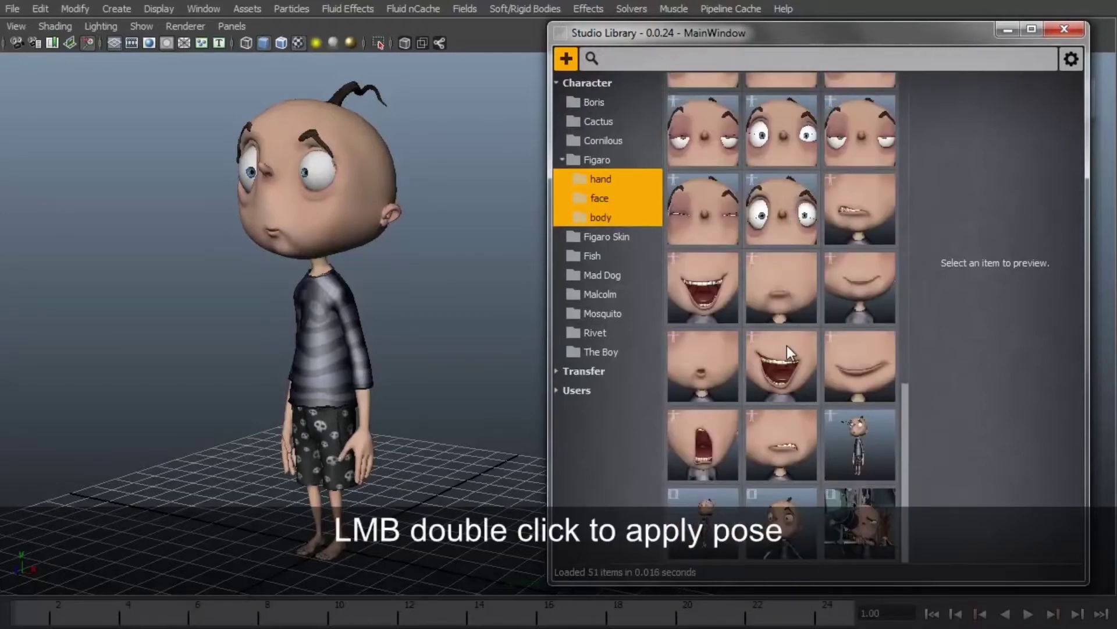
left_click(776, 360)
double_click(715, 302)
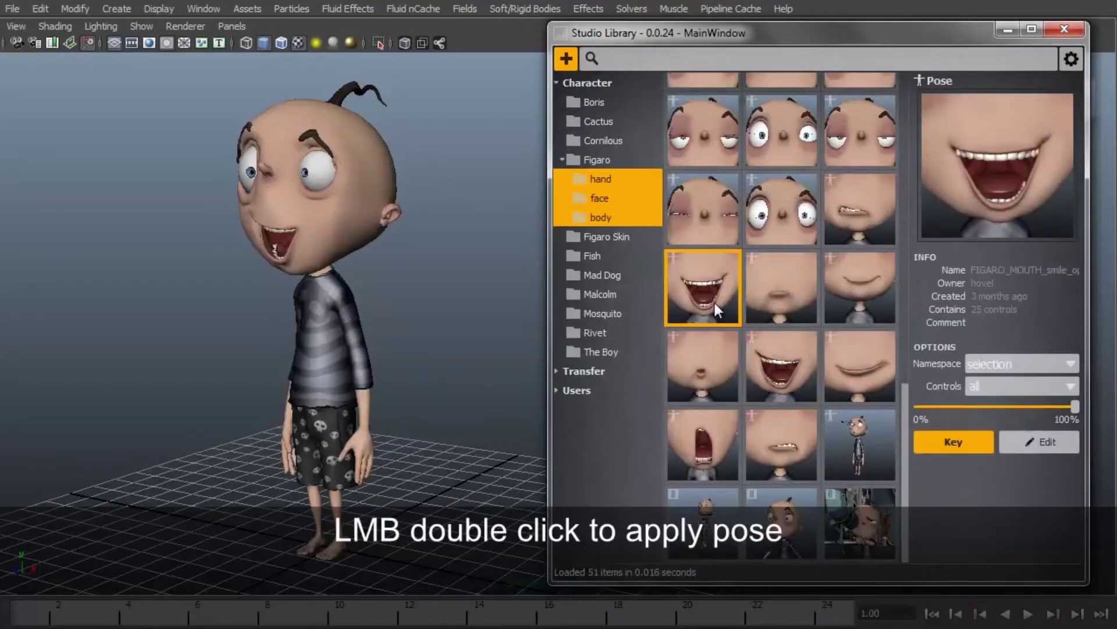
scroll(788, 267, "up", 4)
double_click(783, 198)
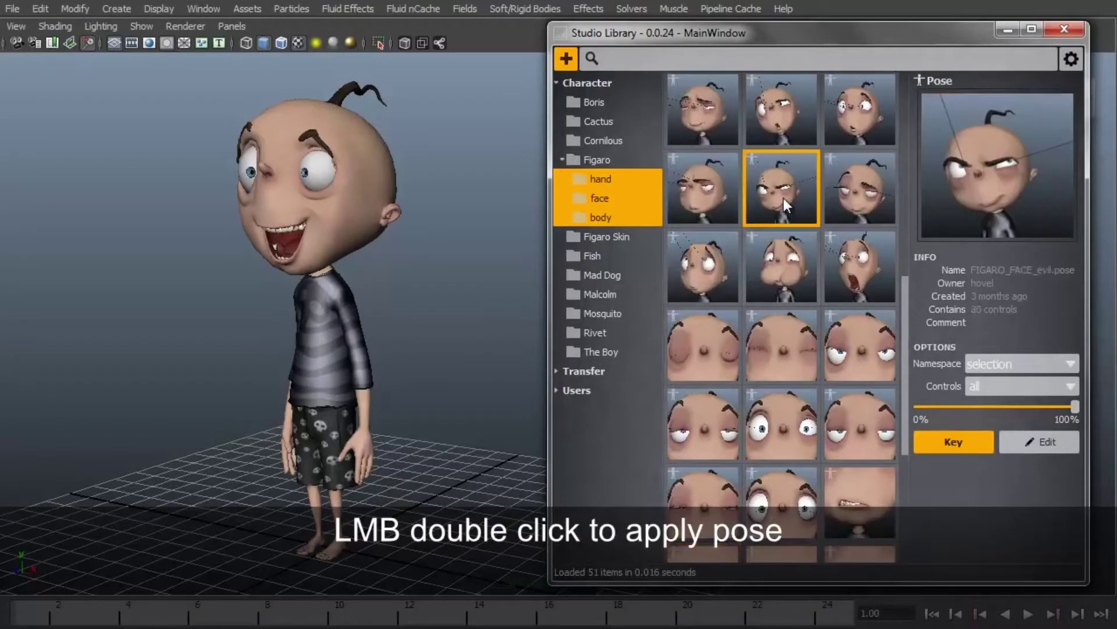
- Blend another facial pose from the beginning of the pose list onto the character
scroll(783, 201, "up", 4)
scroll(781, 207, "up", 4)
middle_click_drag(764, 414, 878, 421)
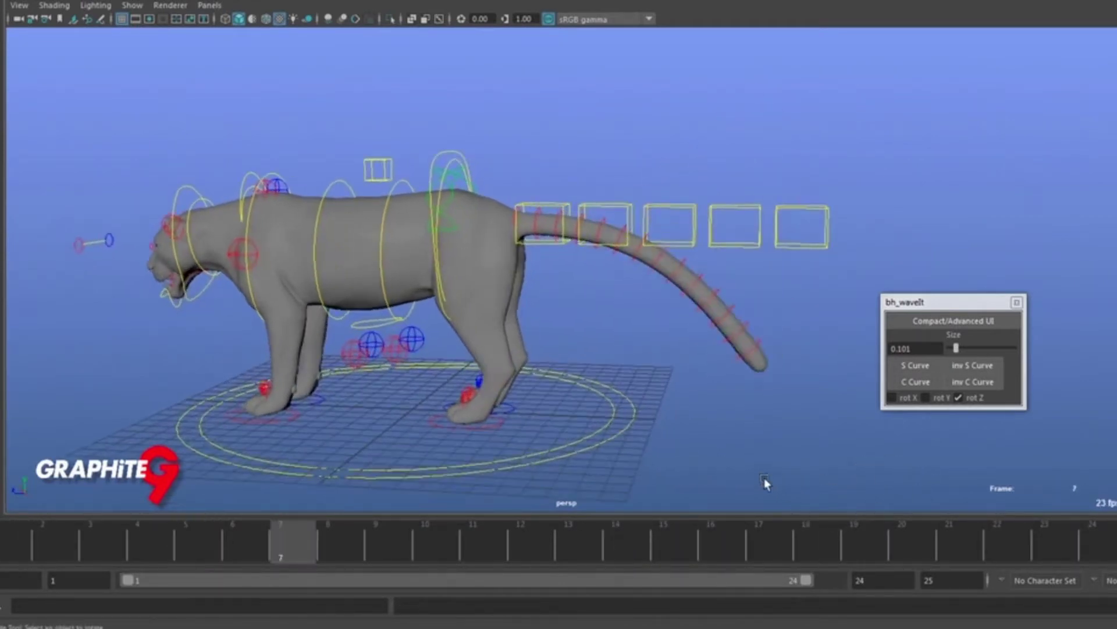
- Apply an S Curve to the tail controls on rot Y at size 0.225, and raise the wave size to 0.258
scroll(814, 447, "up", 2)
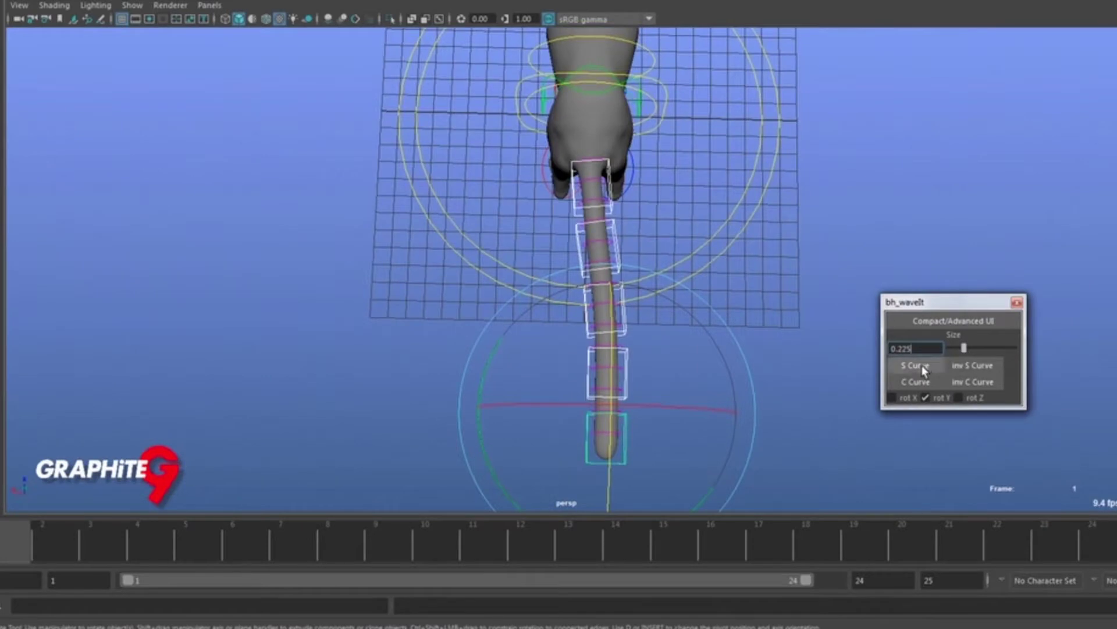
left_click(926, 367)
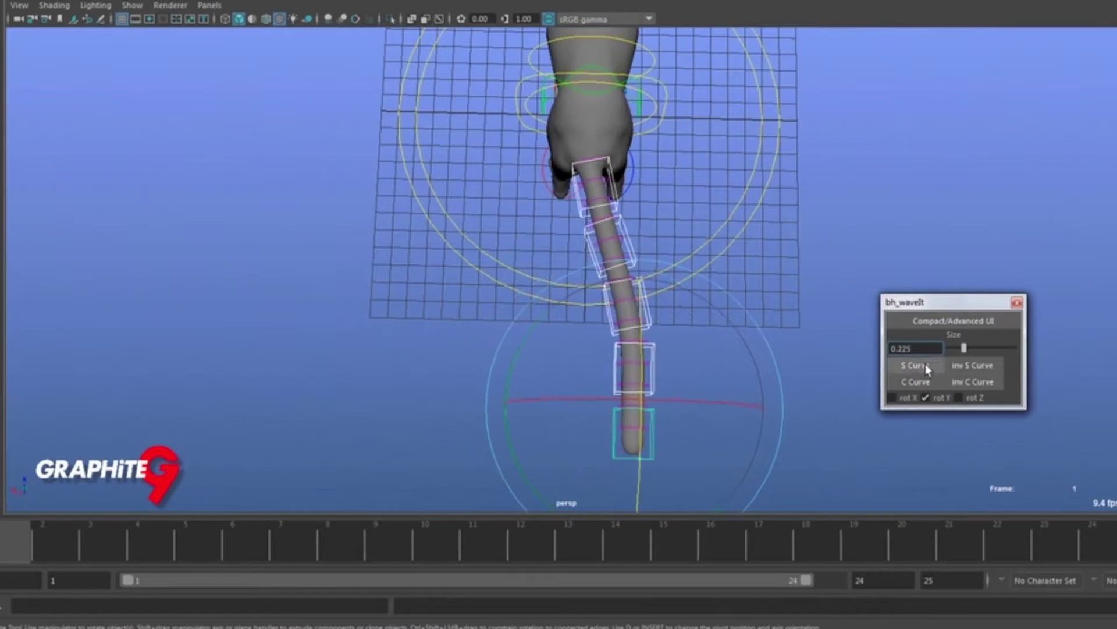
left_click_drag(964, 348, 966, 349)
left_click_drag(861, 457, 702, 418, "alt")
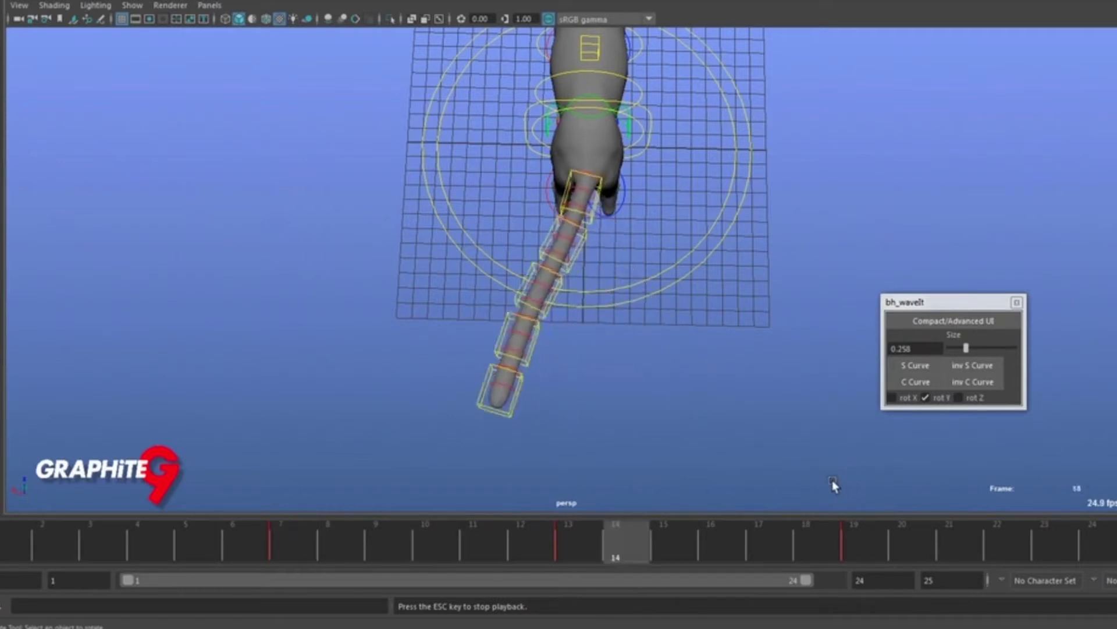
mouse_move(841, 477)
left_mouse_down("alt")
mouse_move(973, 411)
mouse_move(918, 416)
mouse_move(756, 478)
mouse_move(748, 501)
mouse_move(852, 483)
left_mouse_up("alt")
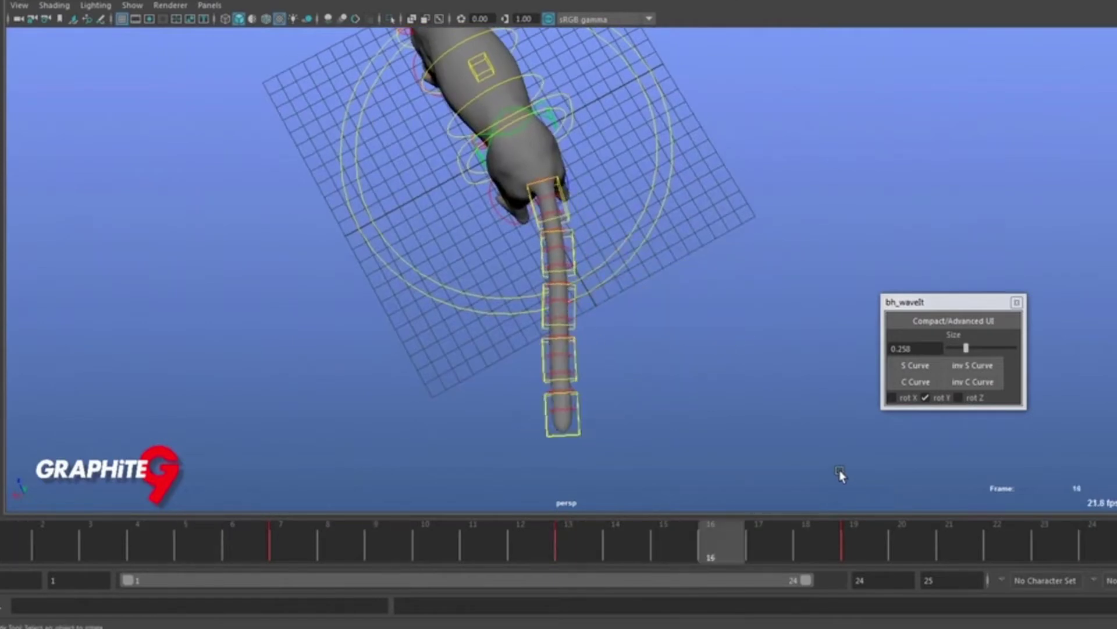
left_click(28, 538)
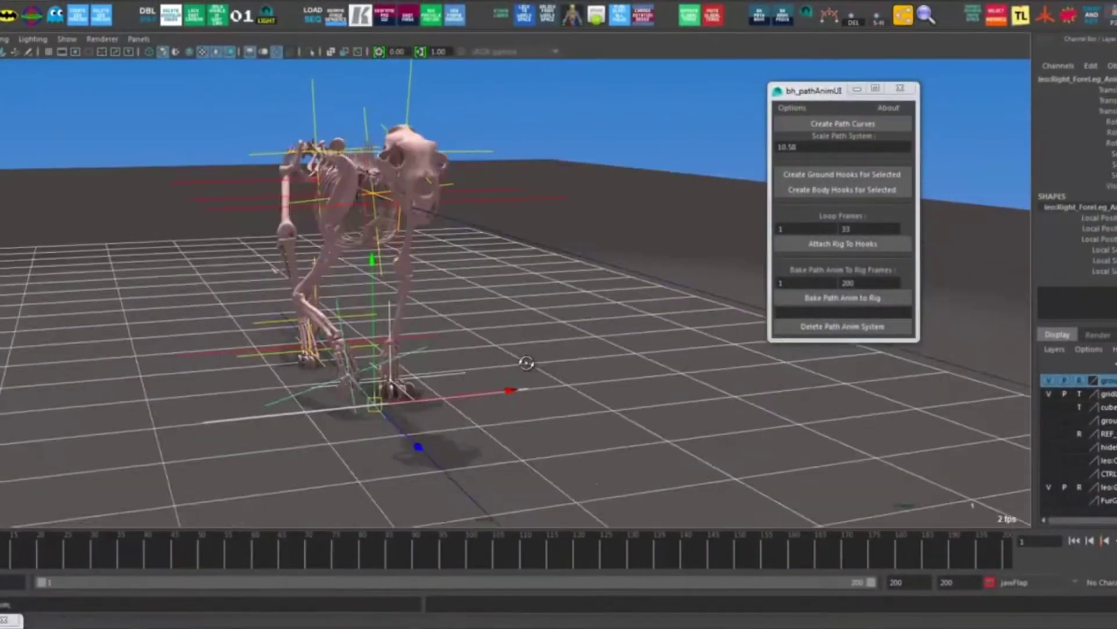
- Inspect the right fore leg control with the Rotate and Move tools, and minimize the veloceraptor tutorial video
left_click_drag(526, 363, 437, 309, "alt")
key("e")
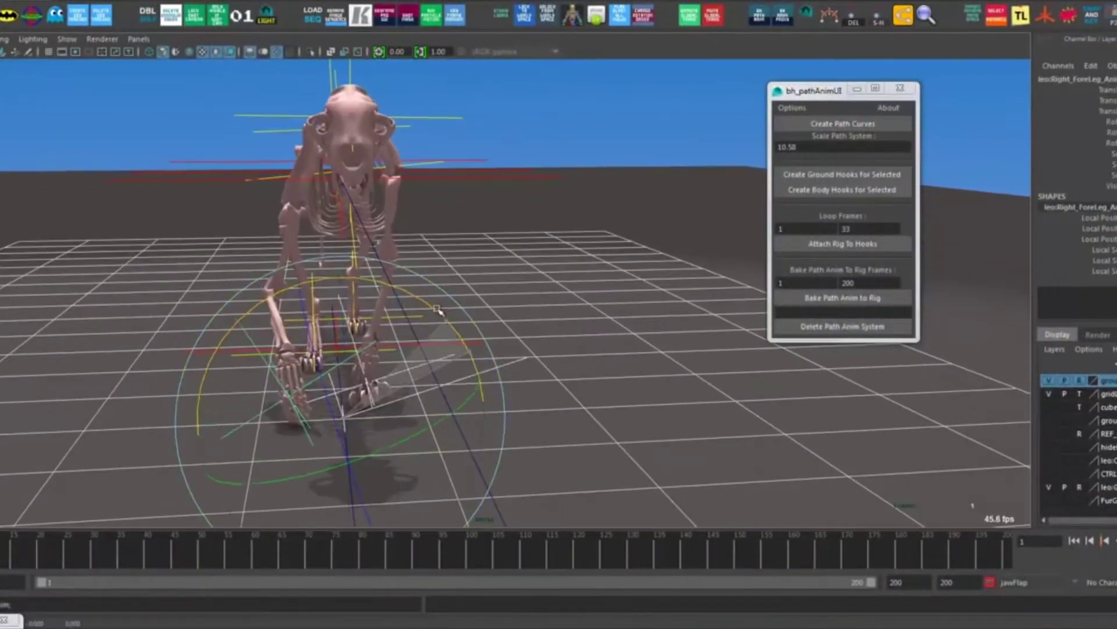
left_click_drag(426, 445, 671, 448, "alt")
key("w")
left_click_drag(740, 97, 663, 81)
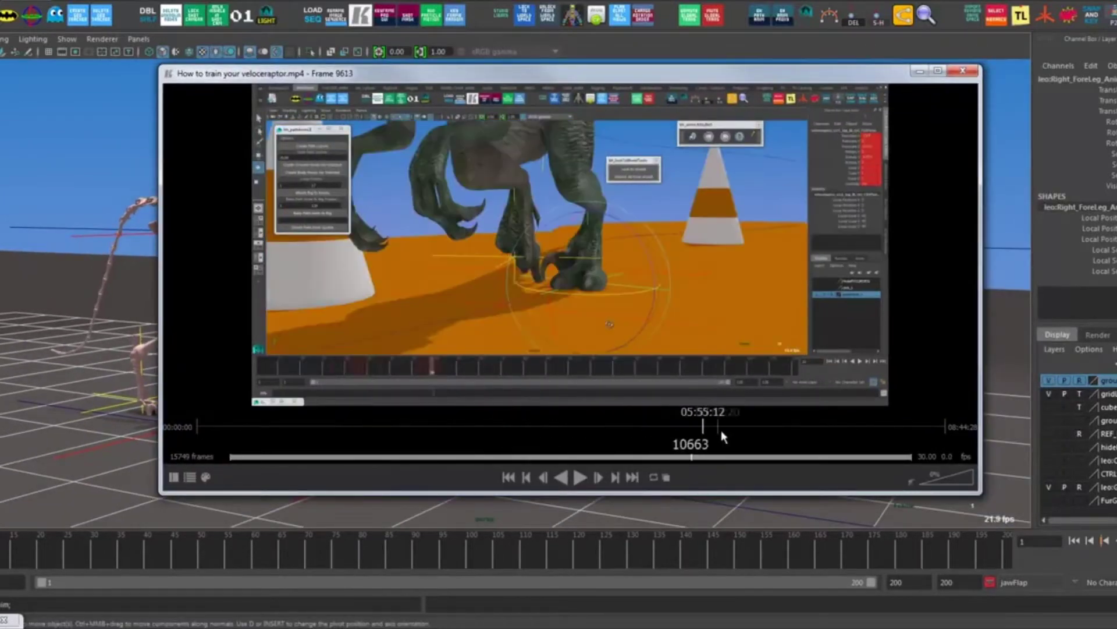
left_click(921, 71)
- Deselect the skull base control and hide the red anim offset locators of the path system
left_click_drag(728, 221, 609, 327, "alt")
left_click_drag(365, 121, 319, 374, "alt")
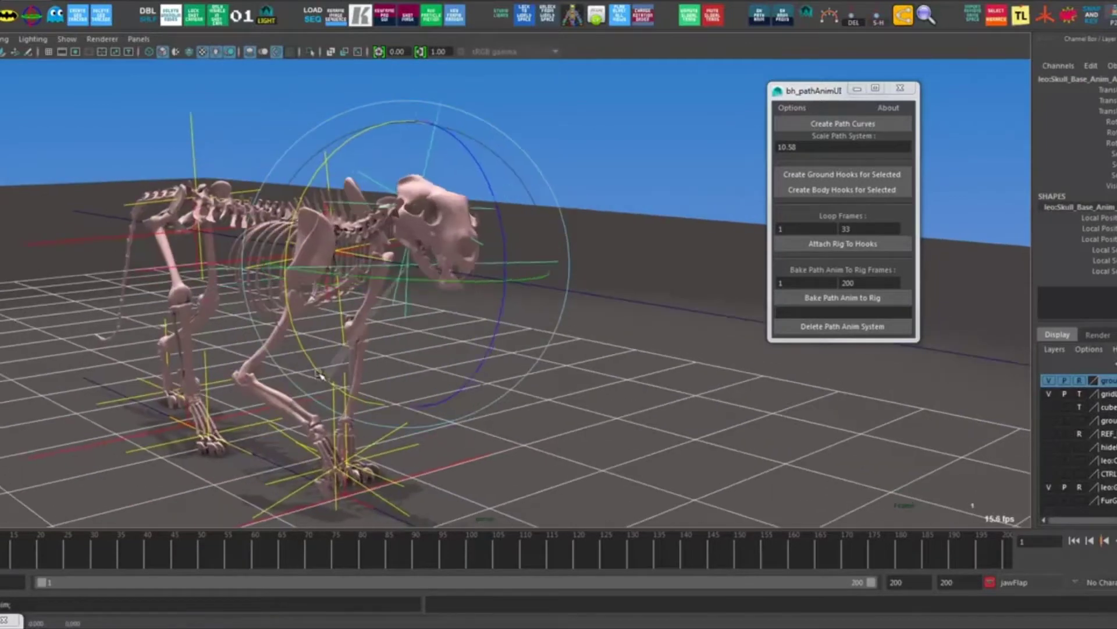
left_click(640, 145)
left_click(792, 107)
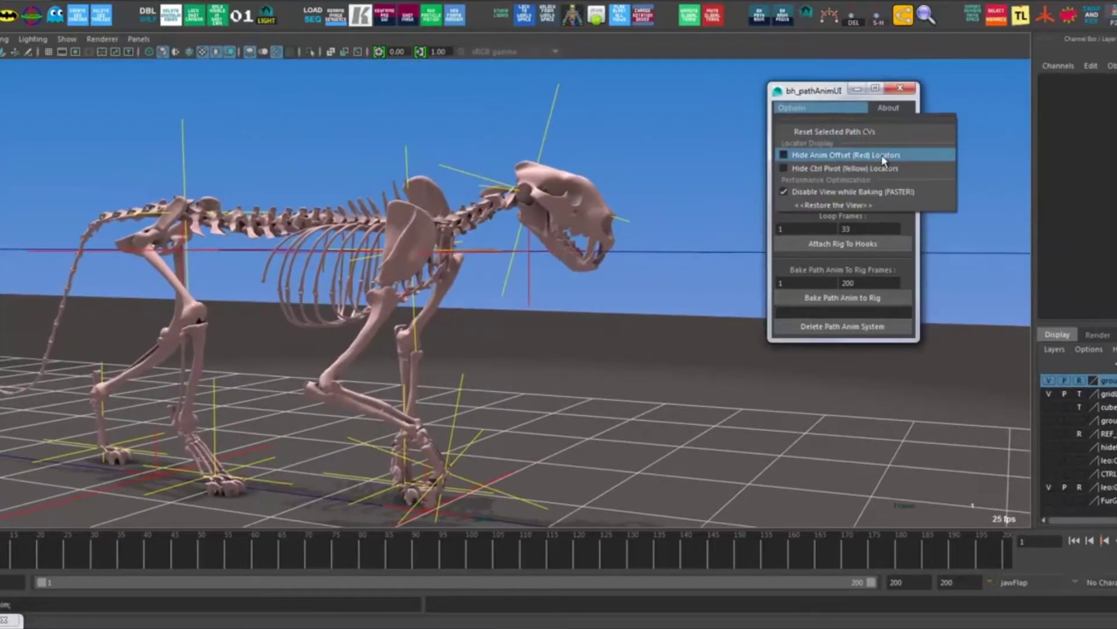
- Move the path curve CVs sideways into a winding route and select the PathAnim control
left_click_drag(544, 320, 653, 212, "alt")
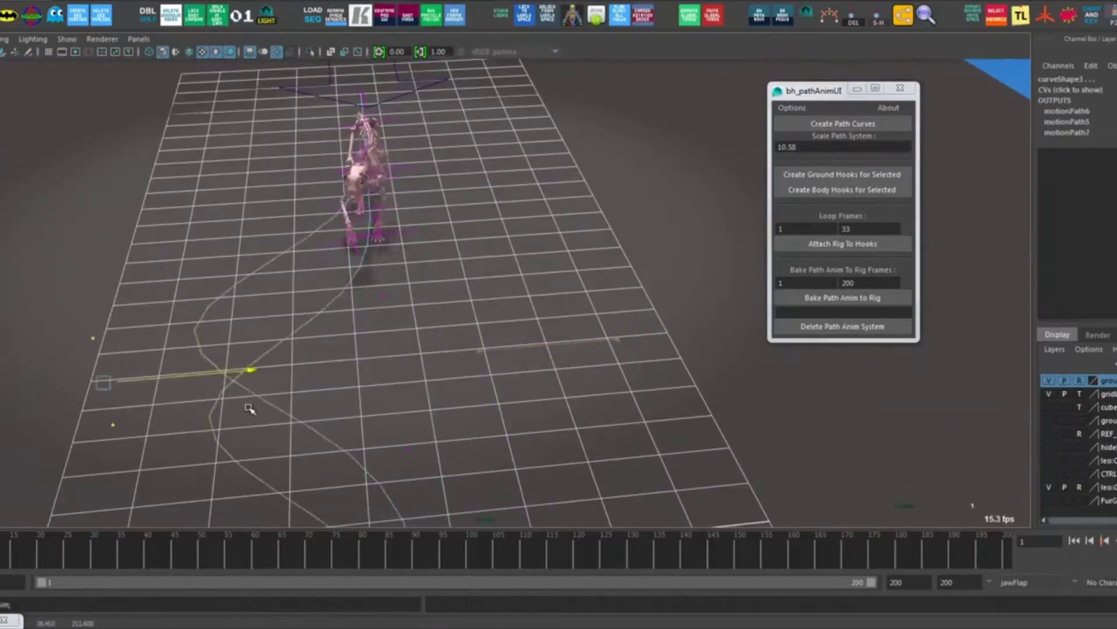
left_click_drag(769, 384, 627, 336, "alt")
scroll(627, 336, "down", 3)
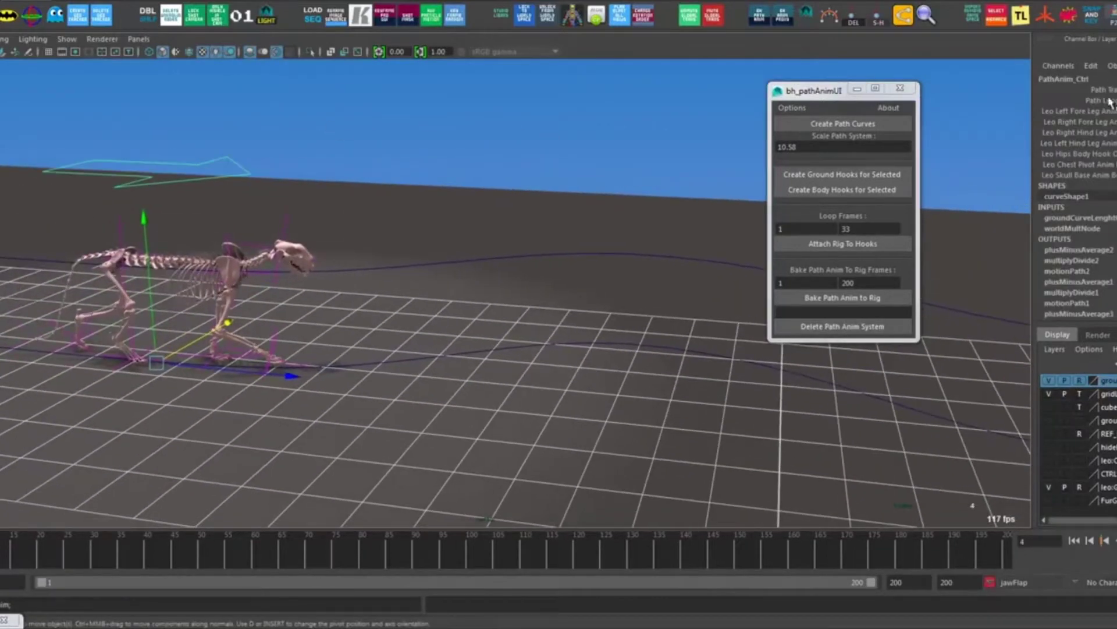
key("shift+g")
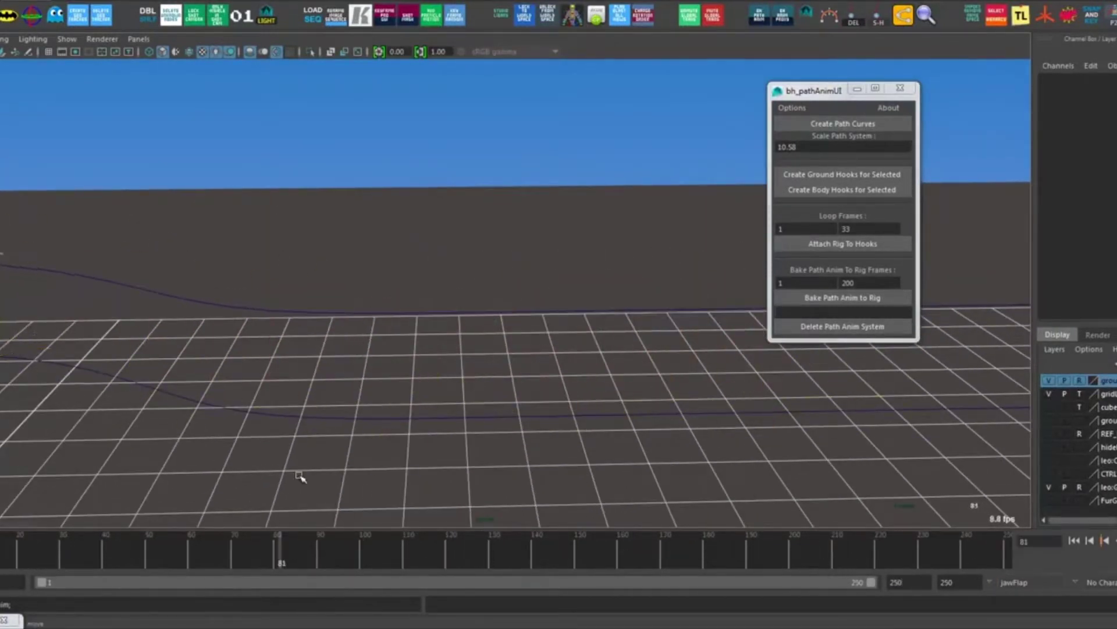
- Go to frame 100 to check the skeleton's position on the path, and set the playback end to frame 100
right_click_drag(933, 484, 728, 484, "alt")
left_click(362, 561)
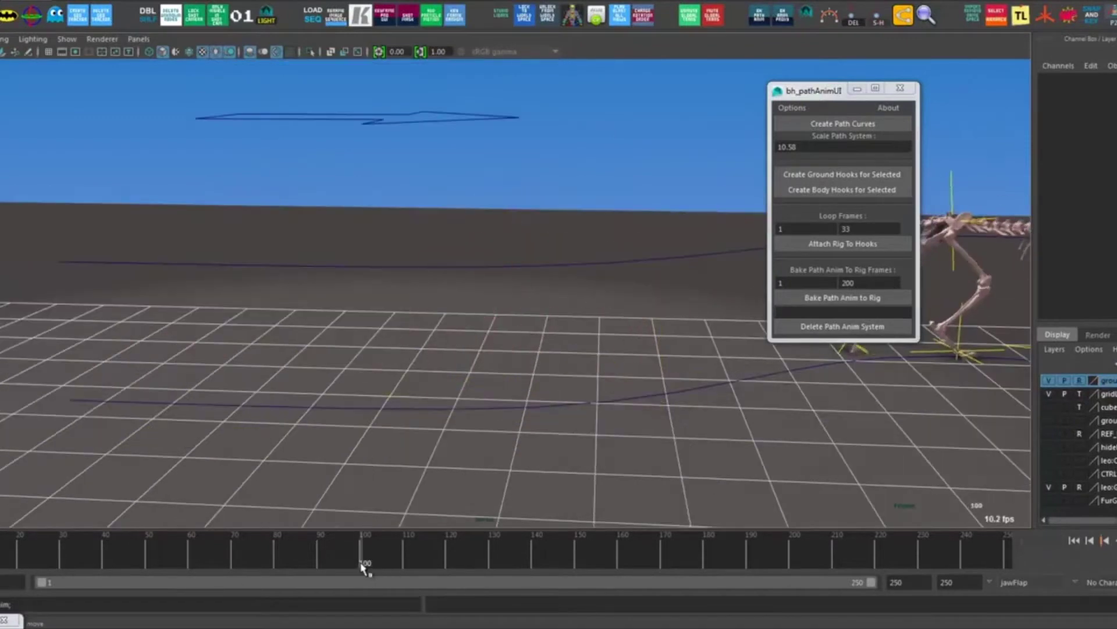
left_click_drag(687, 430, 606, 495, "alt")
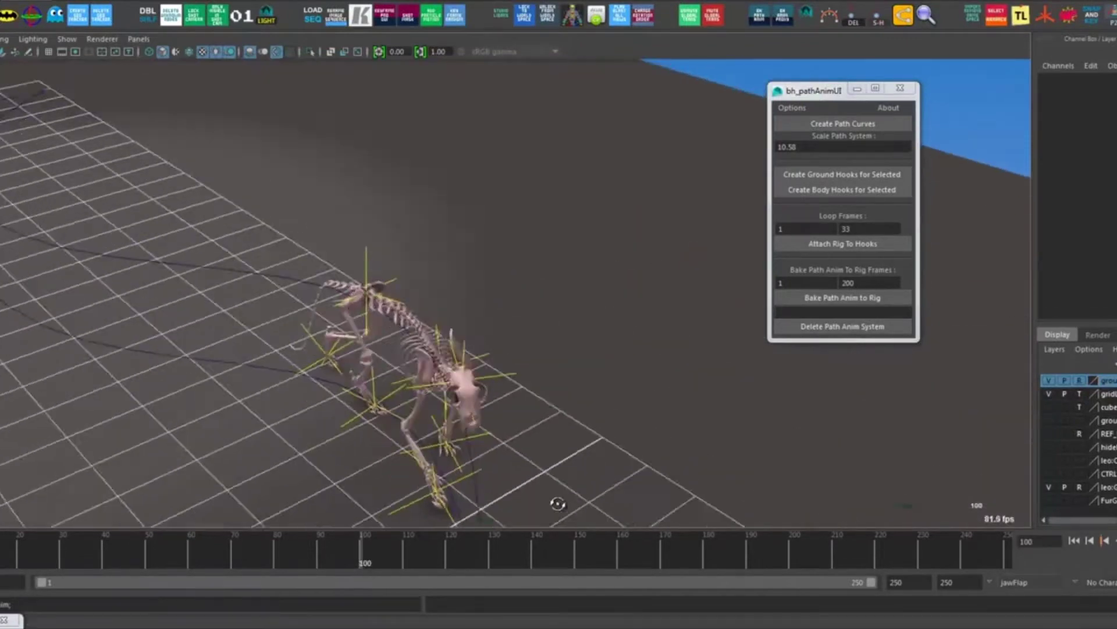
double_click(896, 582)
- Toggle the Disable View while Baking option and bake the path animation to the rig for frames 1 to 100
left_click(792, 108)
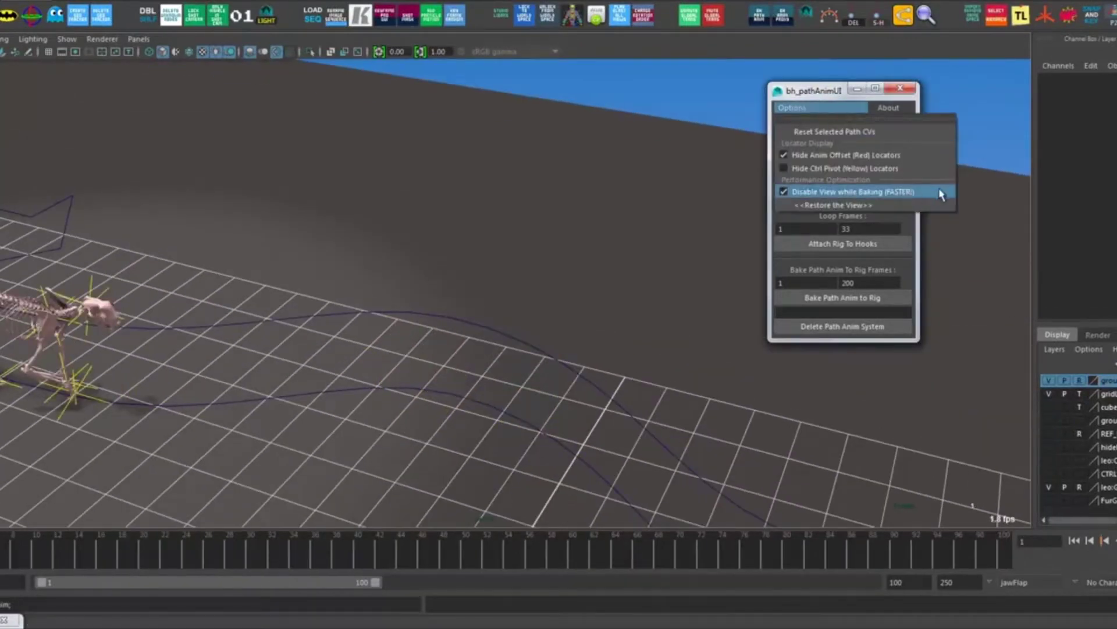
left_click(873, 194)
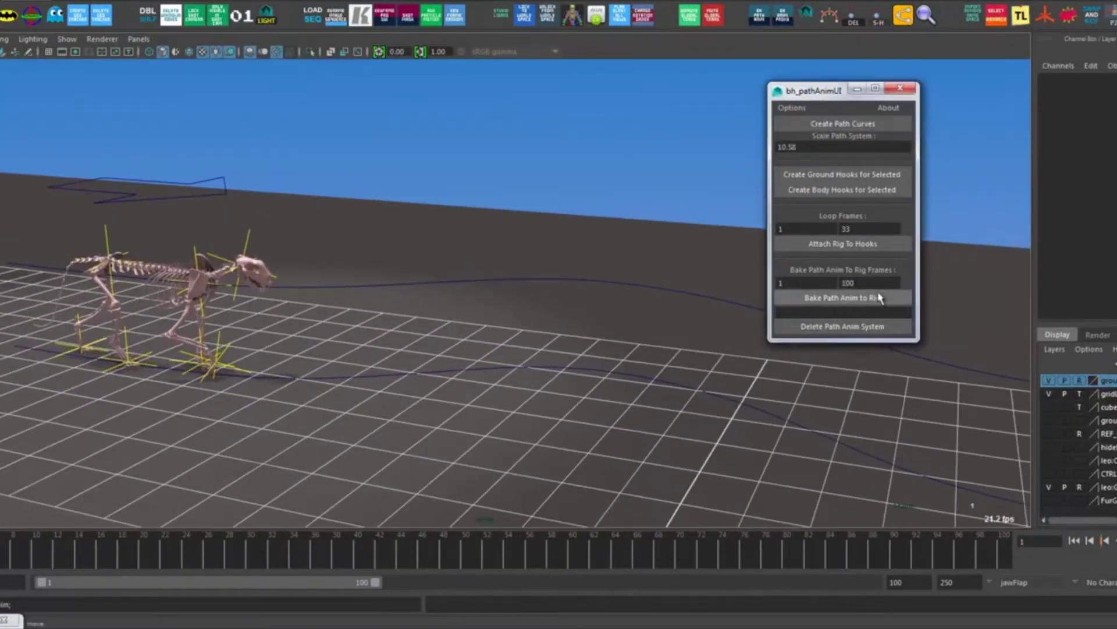
left_click(880, 297)
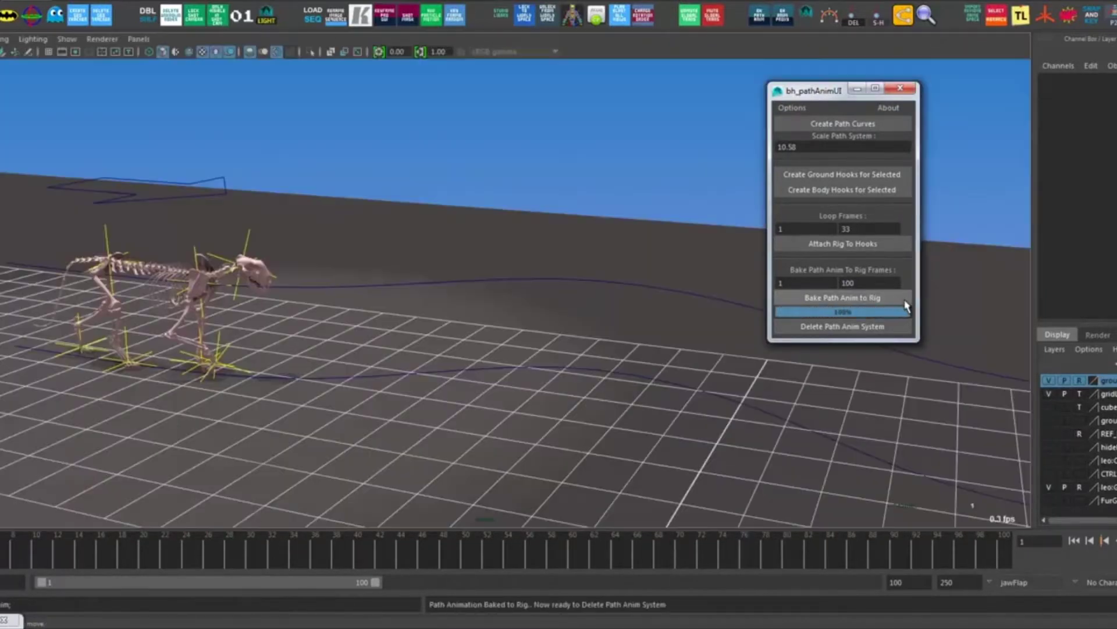